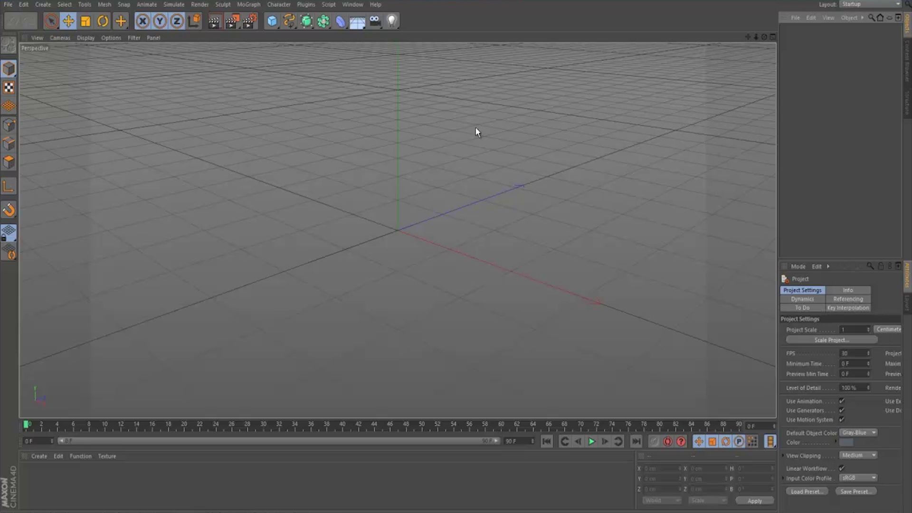
Add a Floor object and a Background object to the scene
click(357, 24)
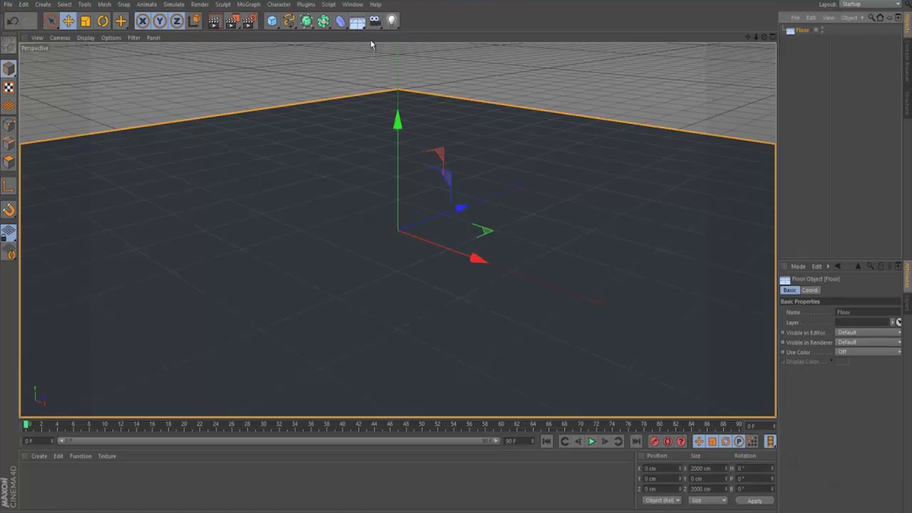
click(358, 24)
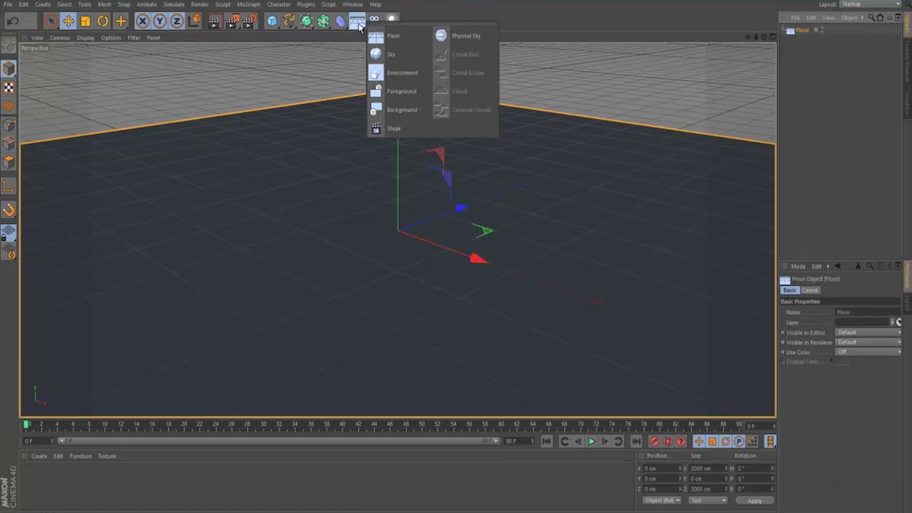
click(409, 109)
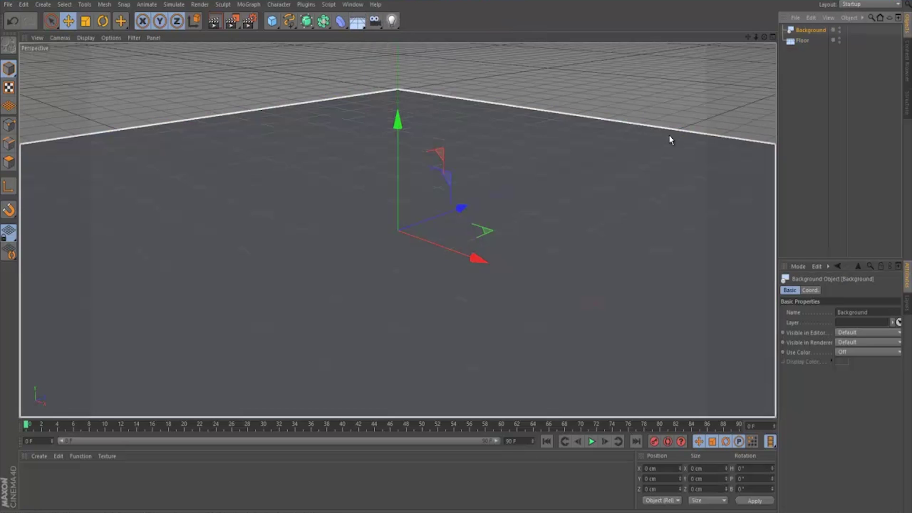
Deselect everything and render a quick viewport preview of the floor and backdrop, then dismiss it
click(804, 55)
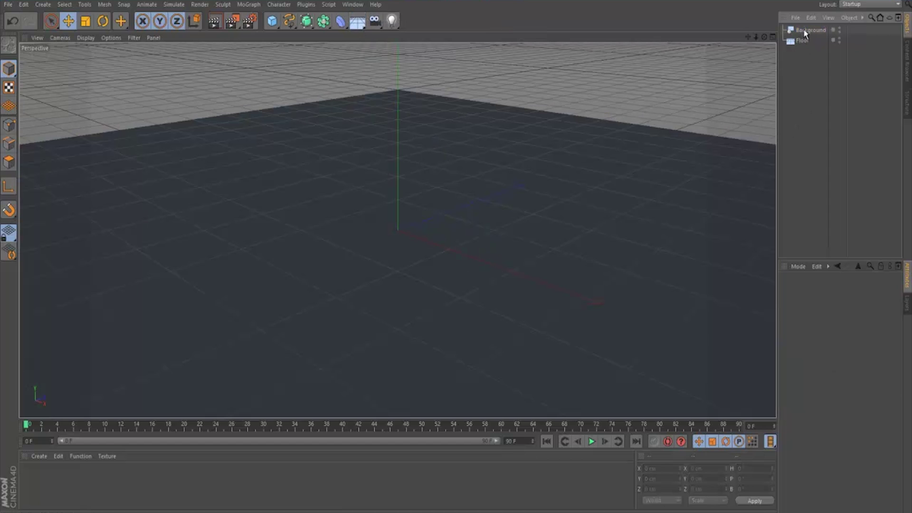
click(216, 24)
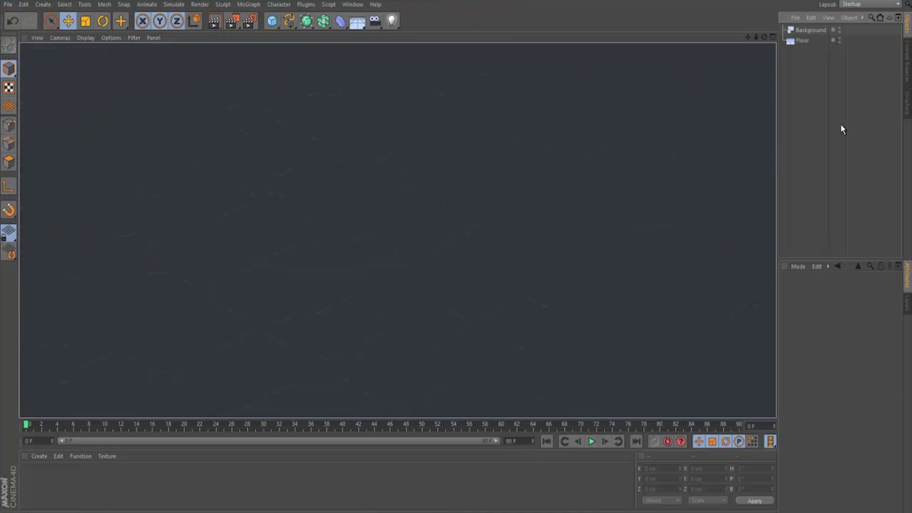
click(816, 99)
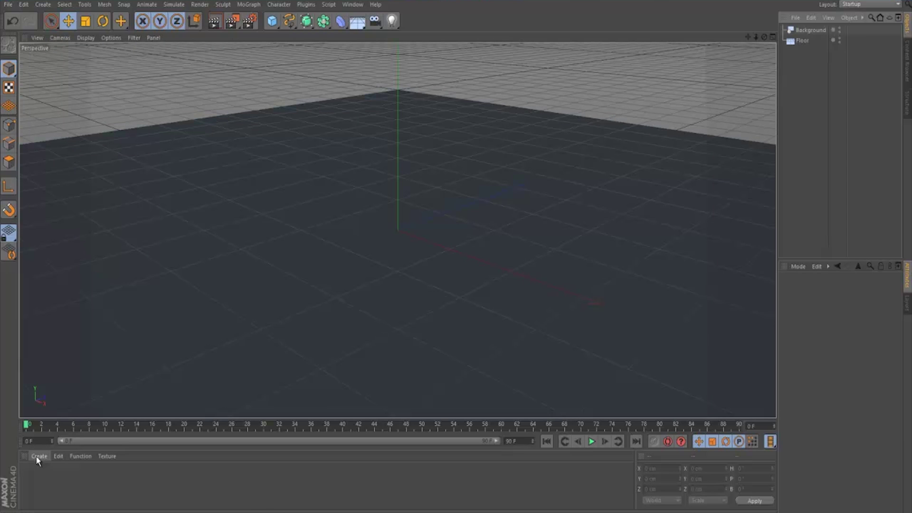
Create a new material, Mat, and open it in the Material Editor over the viewport
click(36, 455)
click(67, 369)
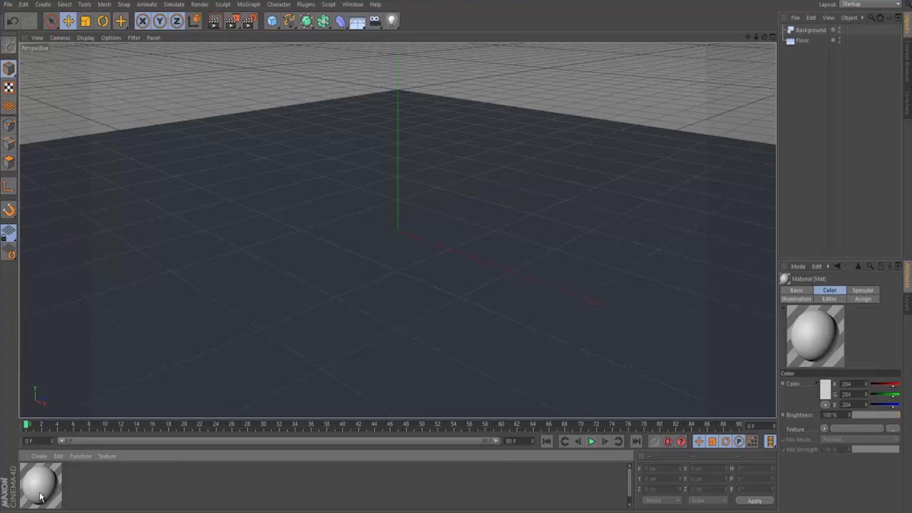
double_click(42, 497)
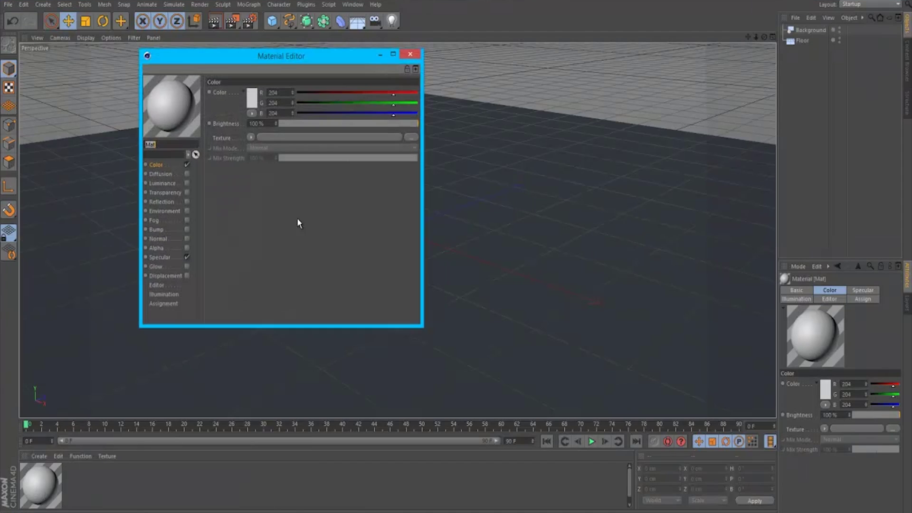
drag(280, 62, 507, 117)
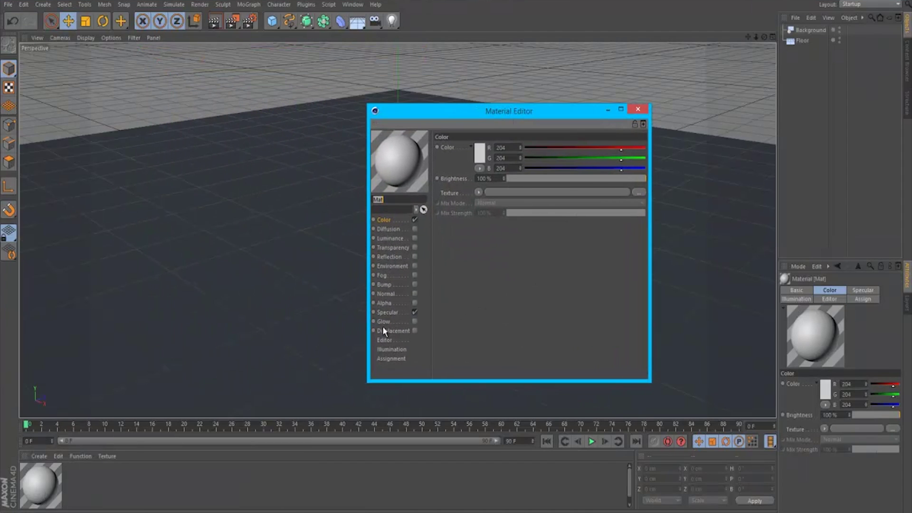
Turn off Mat's Specular and load a Gradient as its Color texture
click(415, 312)
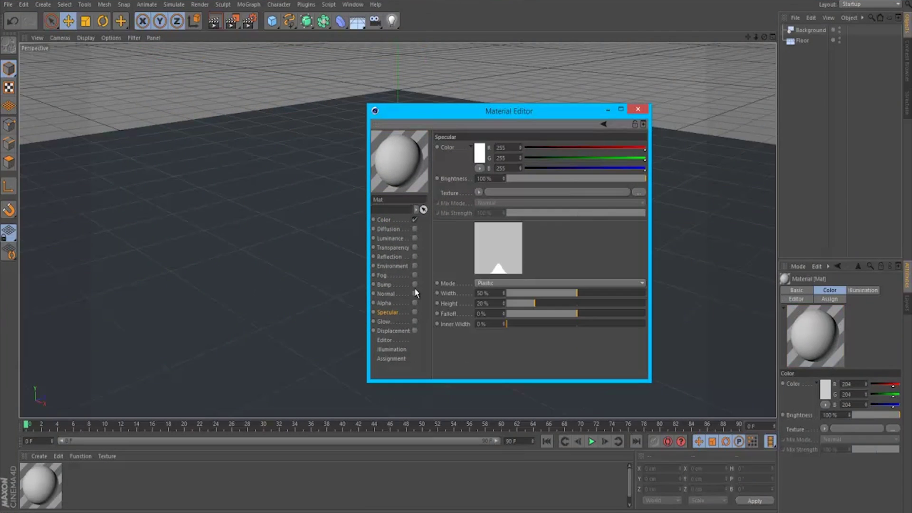
click(383, 220)
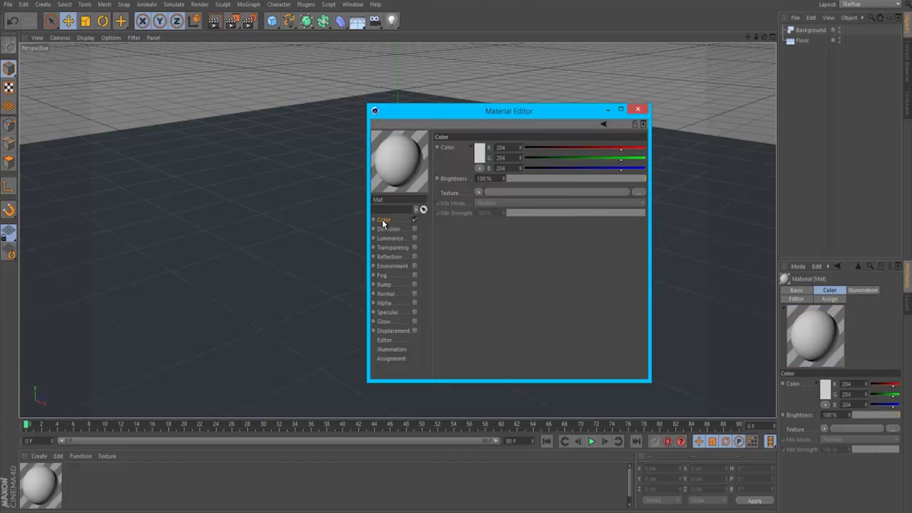
click(478, 192)
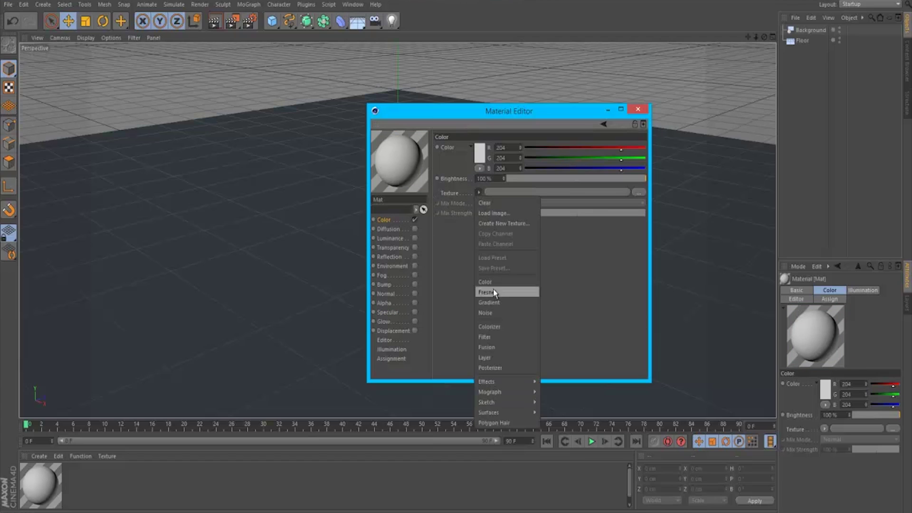
click(489, 302)
Set the gradient shader's type to 2D - Circular
drag(501, 111, 463, 172)
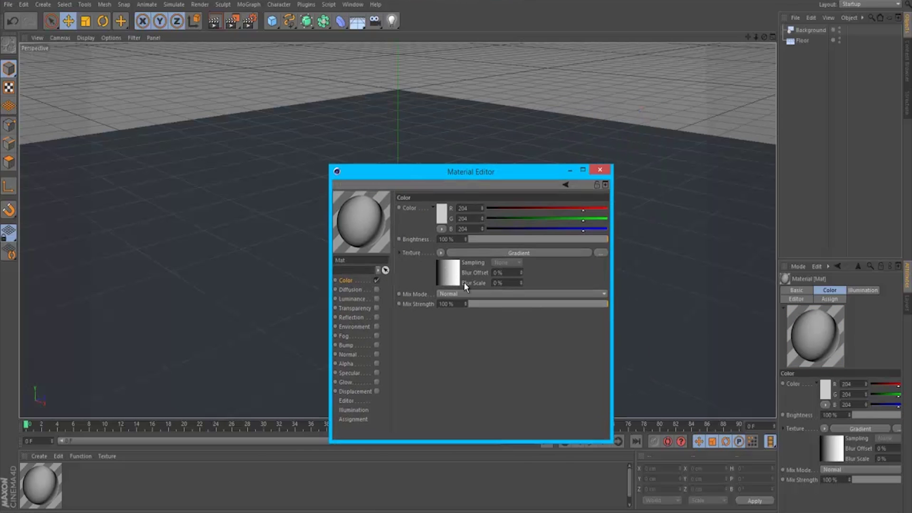
click(454, 275)
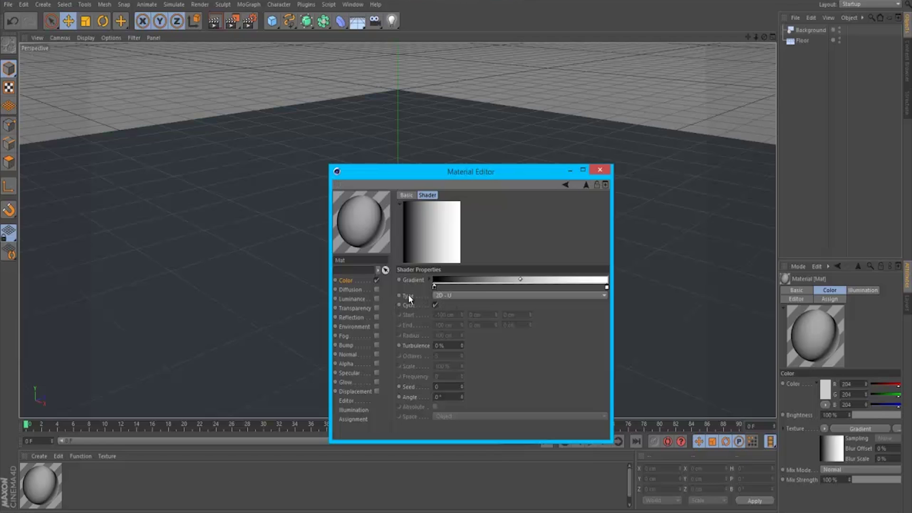
click(443, 294)
click(464, 348)
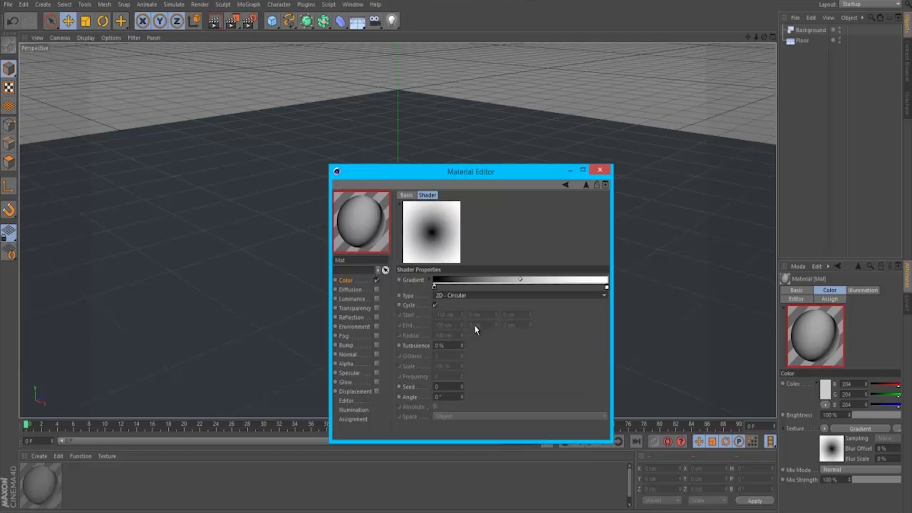
Make the gradient's right-end knot a light grey
double_click(606, 288)
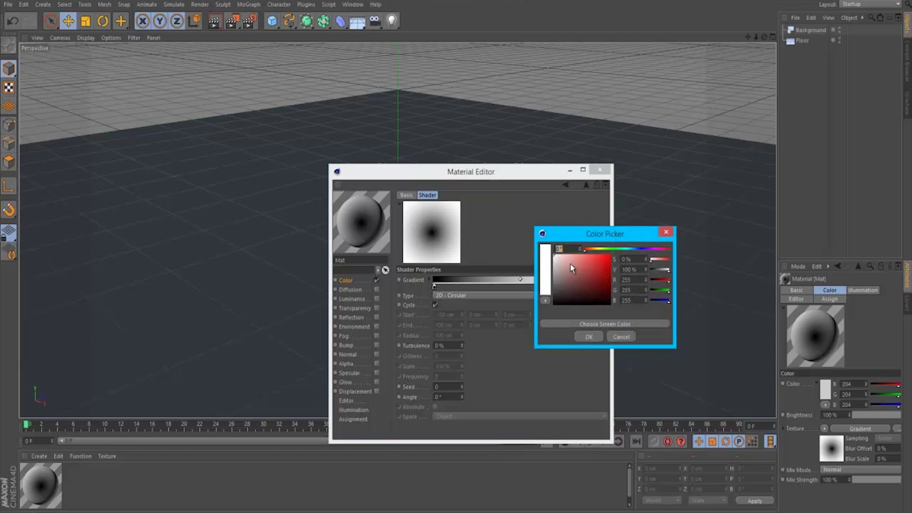
click(553, 264)
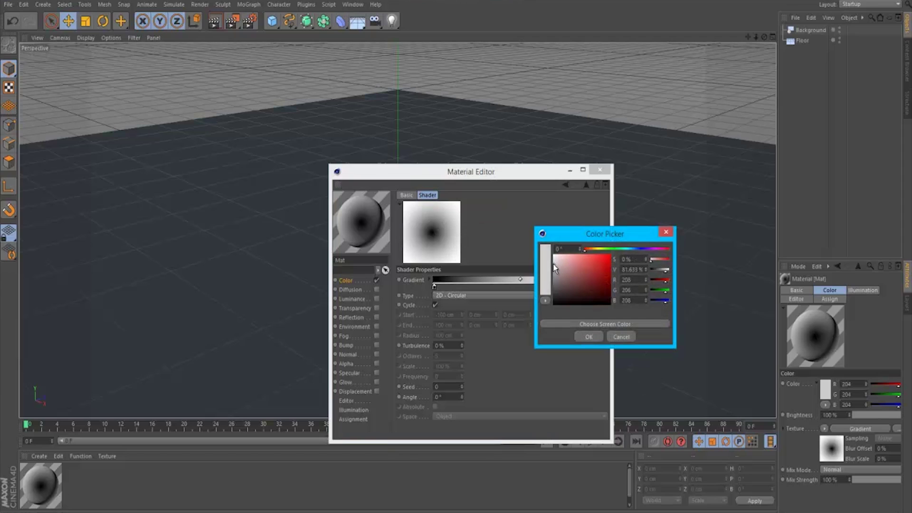
click(554, 267)
click(554, 270)
click(553, 268)
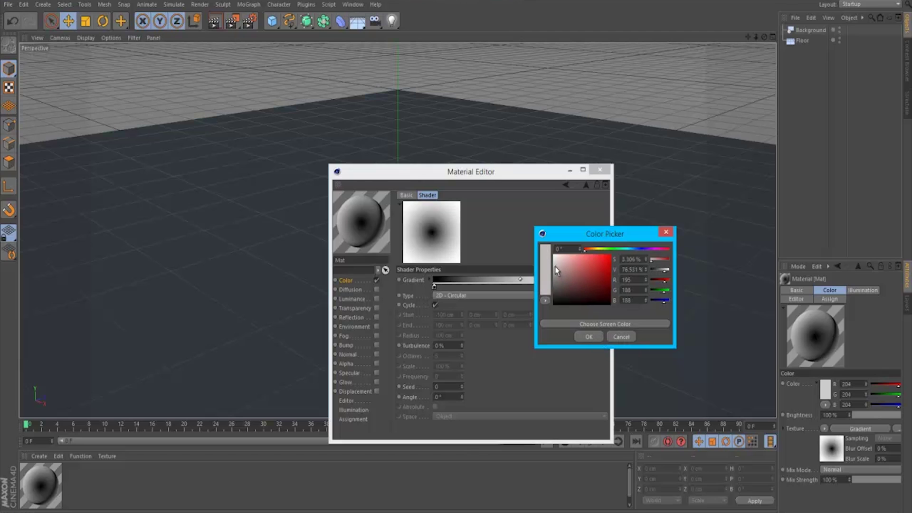
click(602, 338)
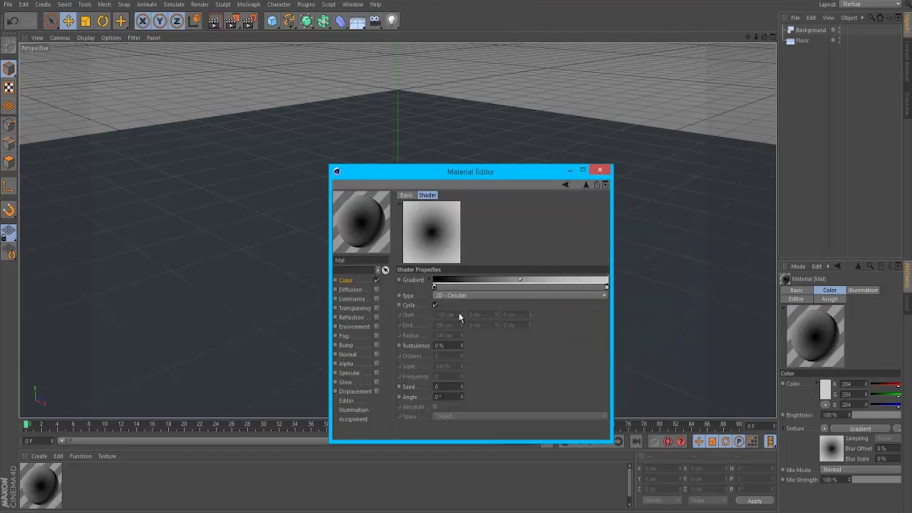
Make the left-end knot light grey and apply Mat to the Background object
double_click(434, 287)
drag(385, 261, 378, 261)
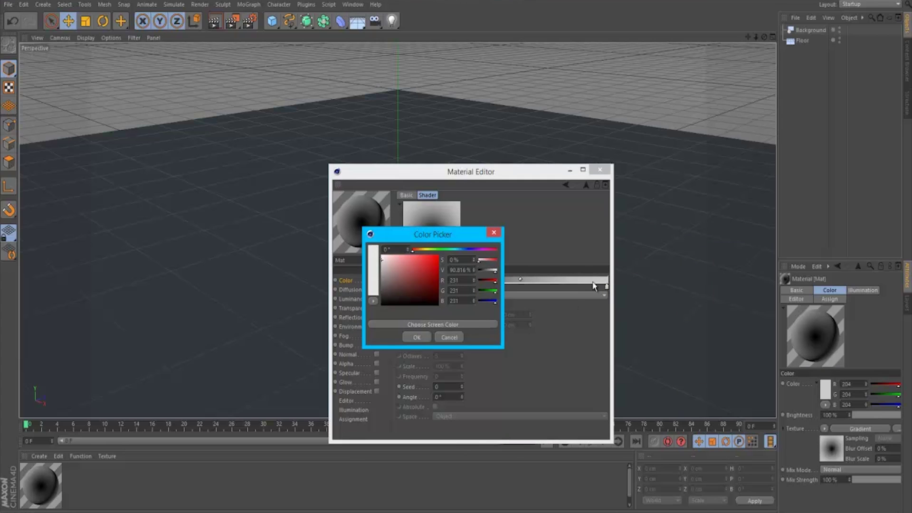
click(417, 337)
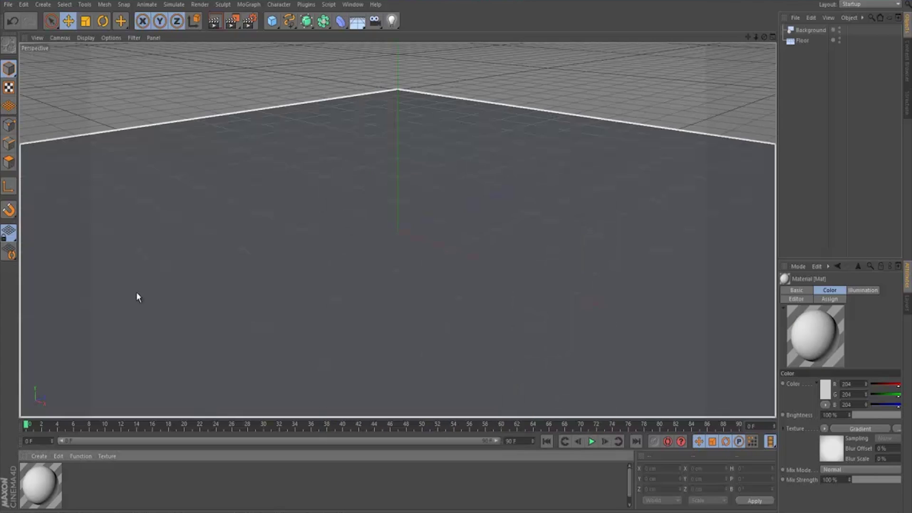
drag(136, 291, 818, 31)
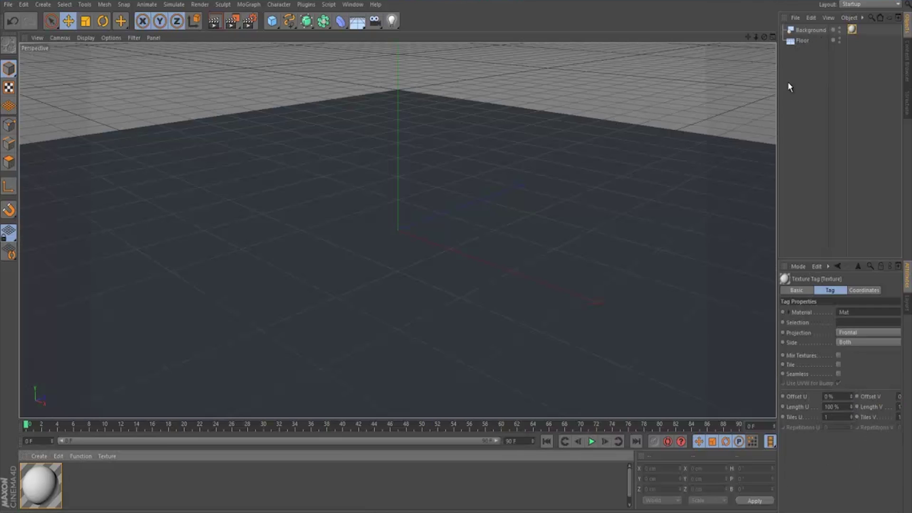
Apply Mat to the Floor and render the view to see the tiled gradient floor
drag(776, 90, 668, 95)
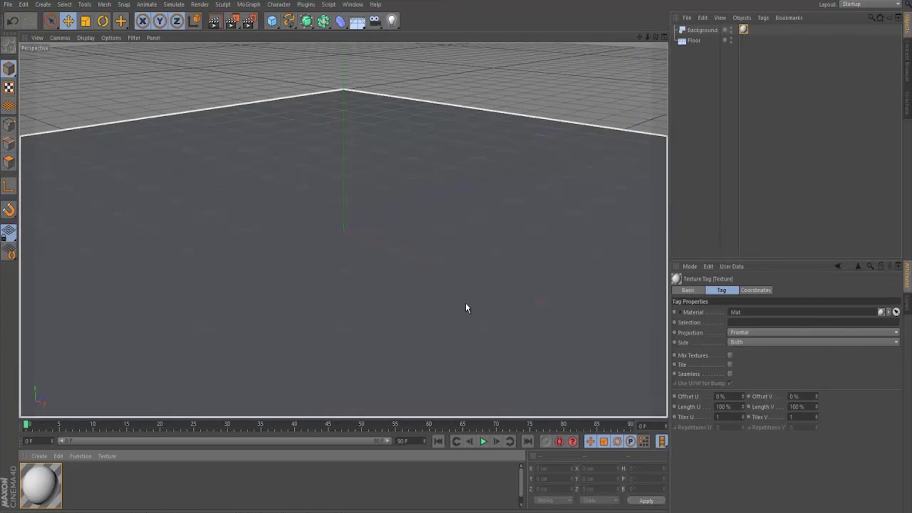
drag(56, 478, 700, 41)
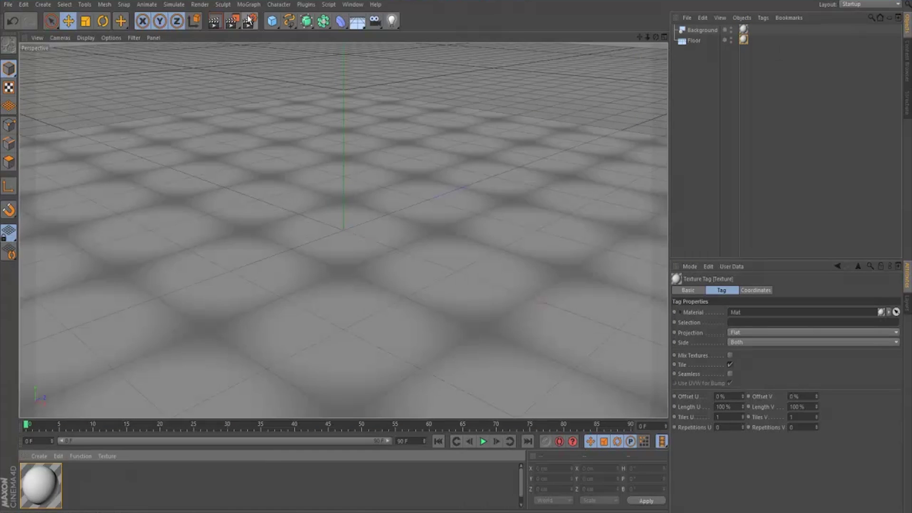
key(ctrl+r)
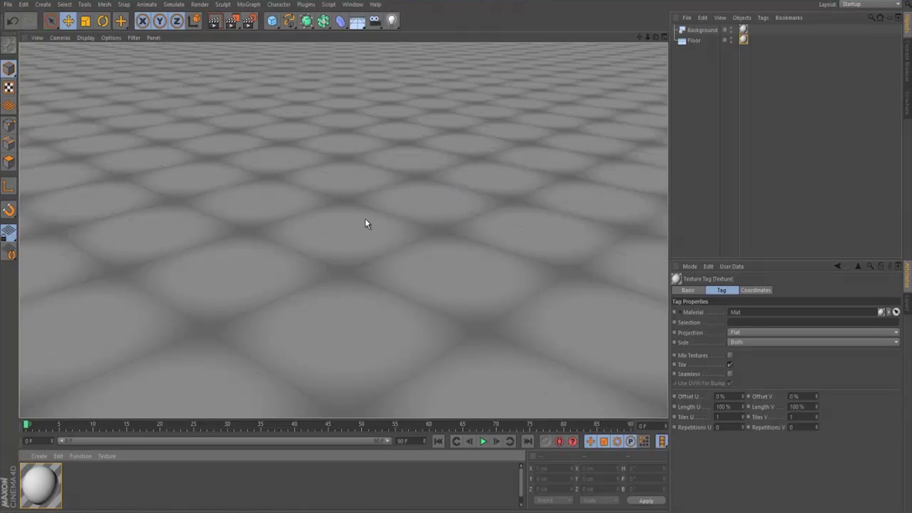
Change the Floor texture tag's Projection from Flat to Frontal
click(711, 55)
click(744, 39)
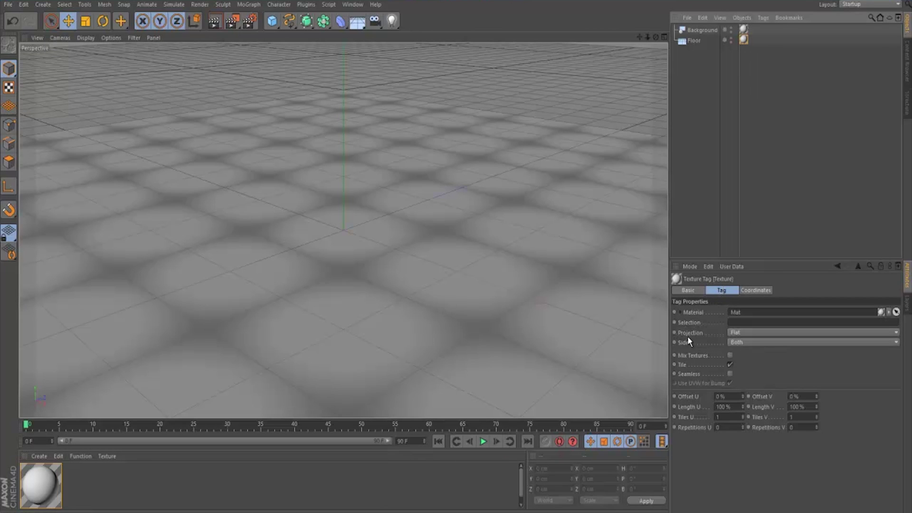
click(742, 332)
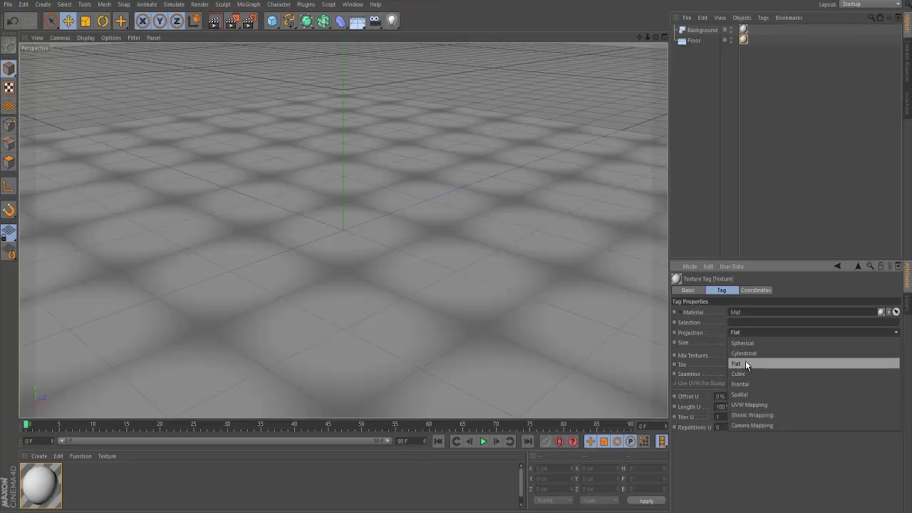
click(742, 384)
click(733, 113)
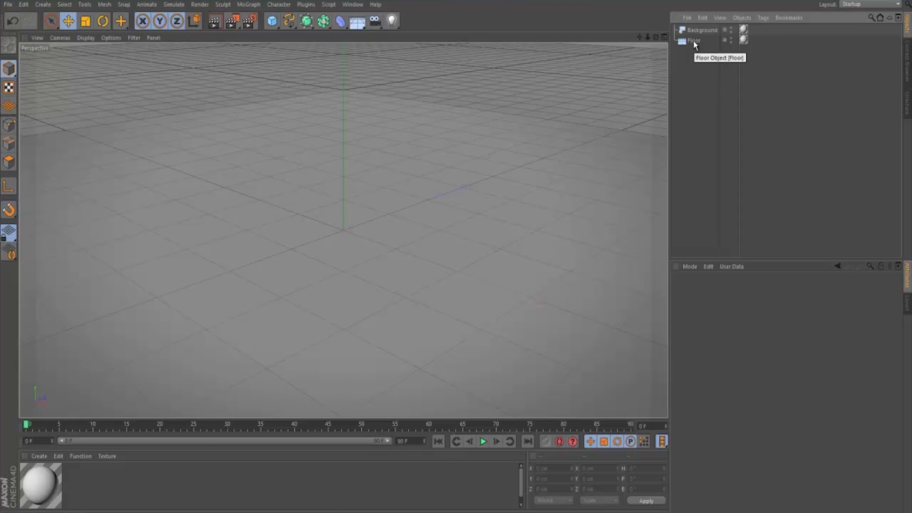
Add a Compositing tag to the Floor with Compositing Background checked
right_click(695, 44)
mouse_move(711, 48)
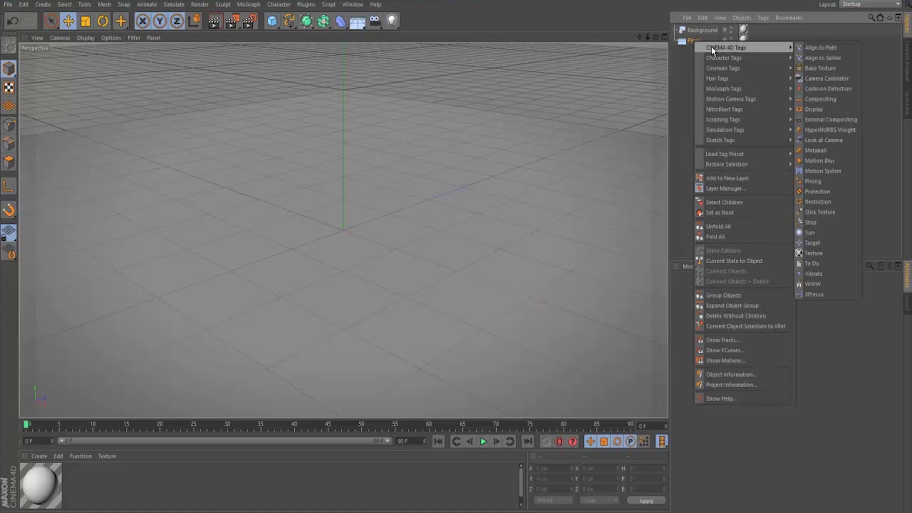
click(822, 99)
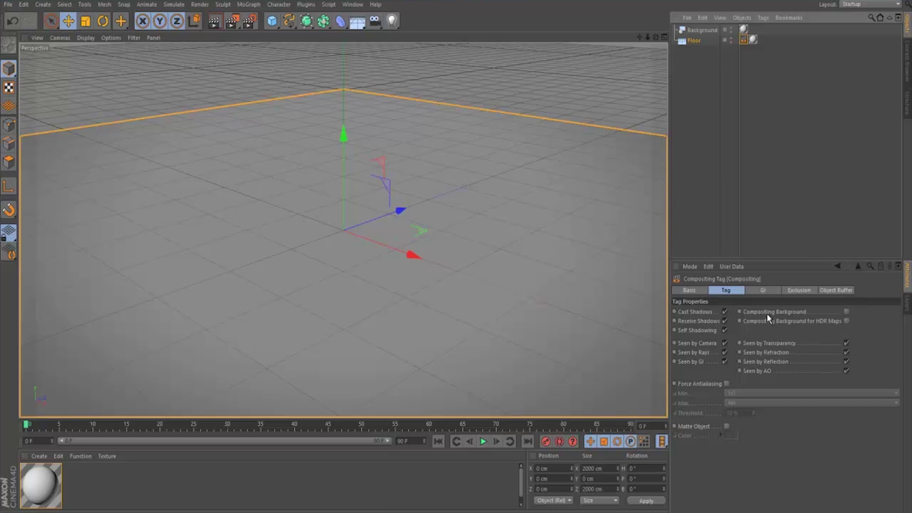
click(846, 311)
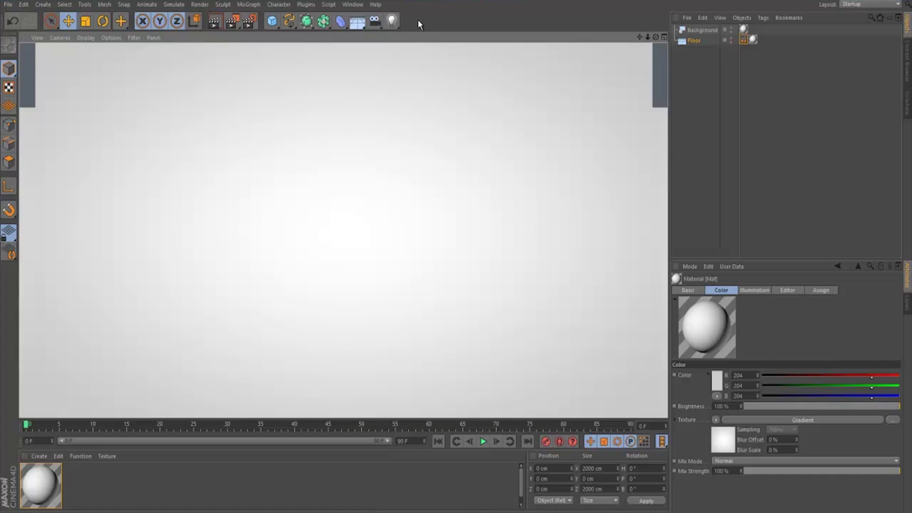
Add the Ambient Occlusion effect in Render Settings
click(251, 24)
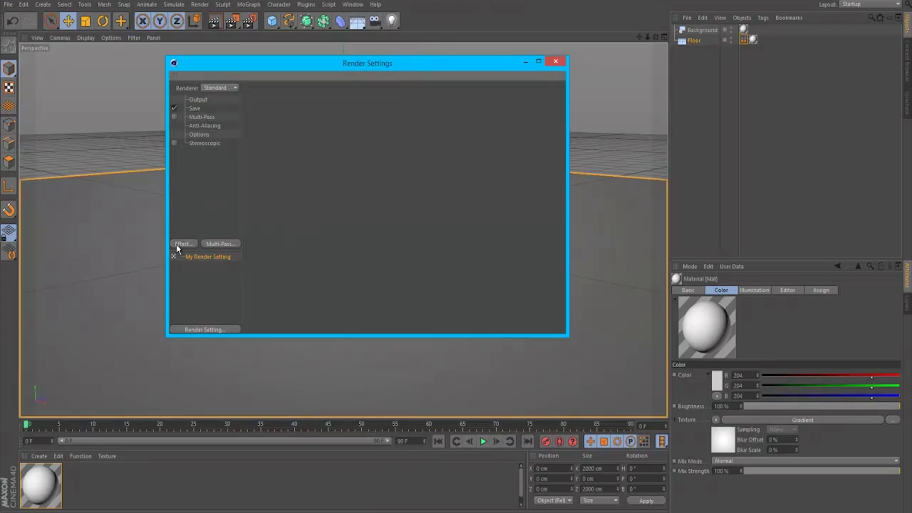
click(184, 244)
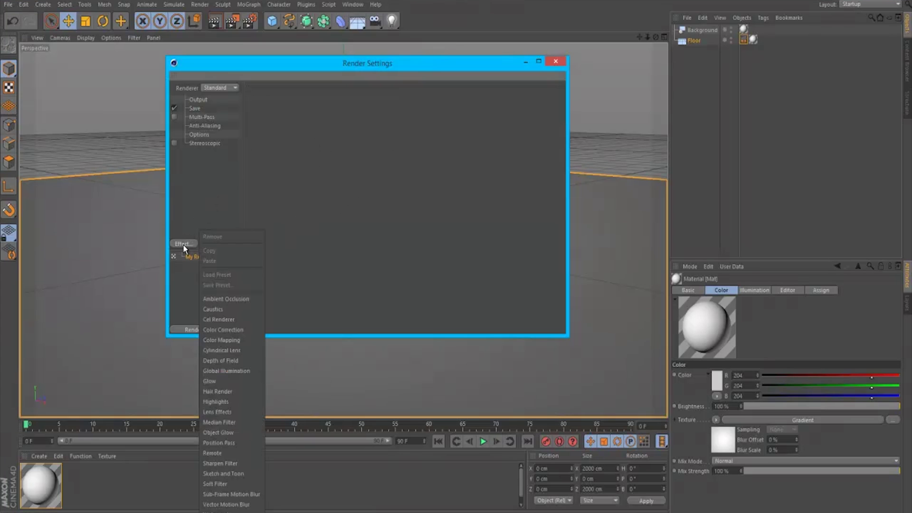
click(216, 300)
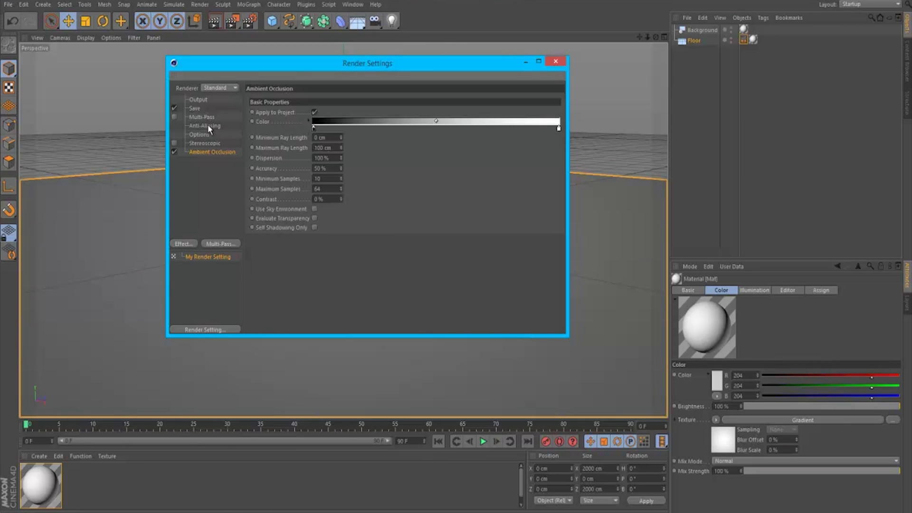
Set Anti-Aliasing to Best, then render a viewport preview of the scene
click(219, 127)
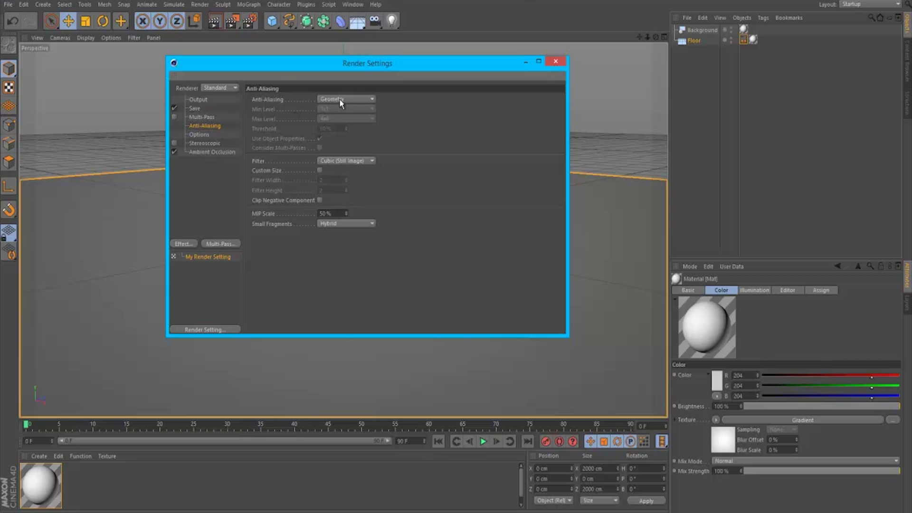
click(356, 98)
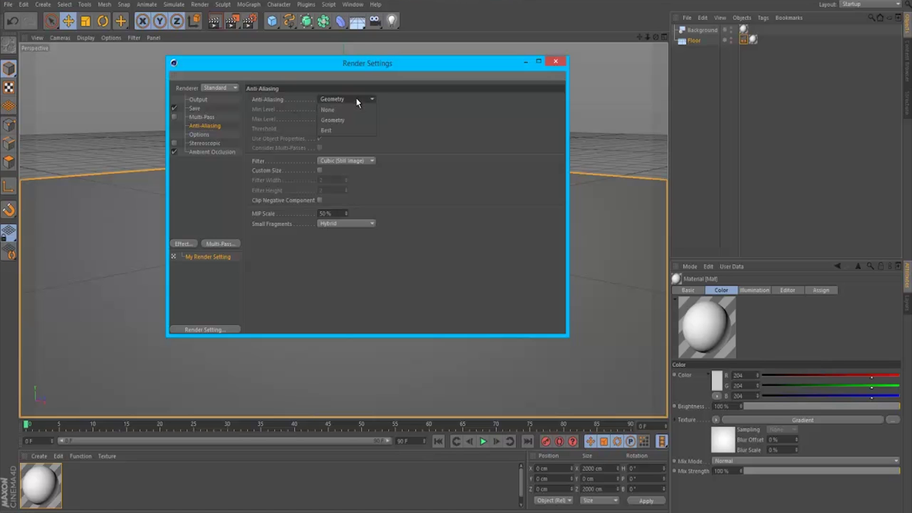
click(343, 122)
click(555, 60)
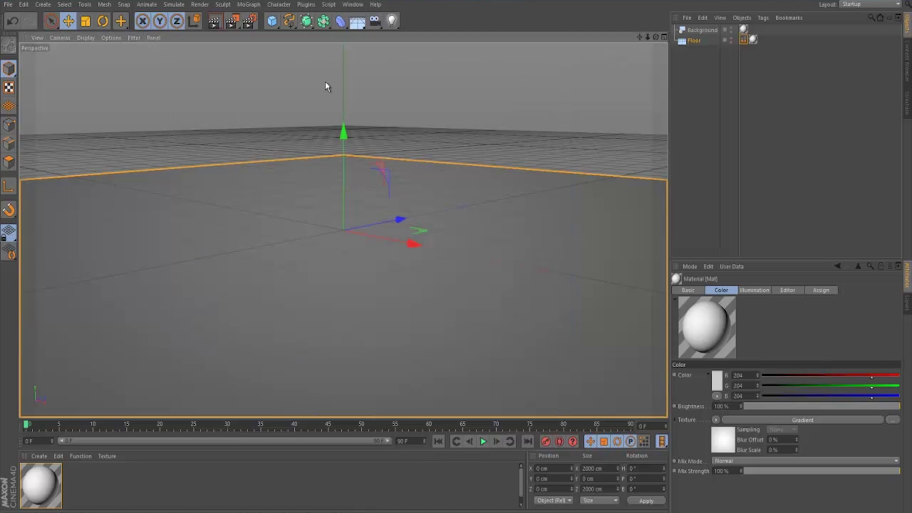
key(ctrl+r)
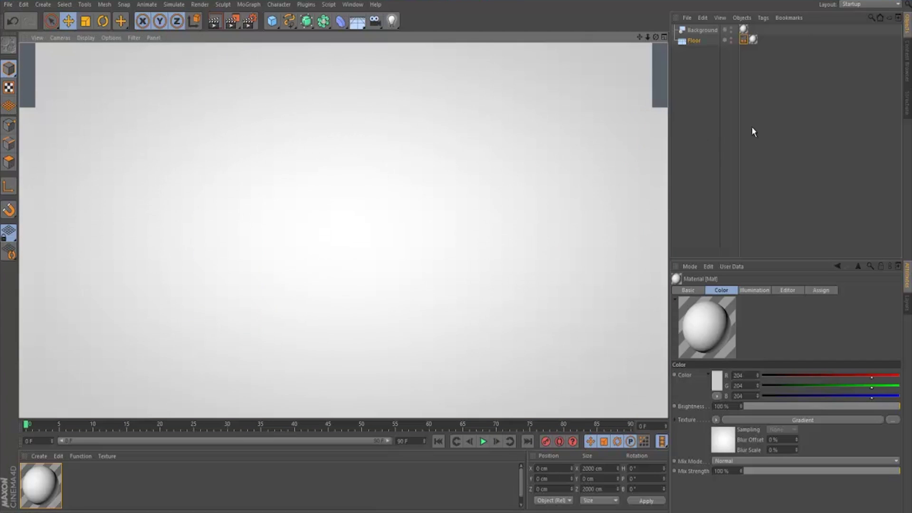
click(758, 127)
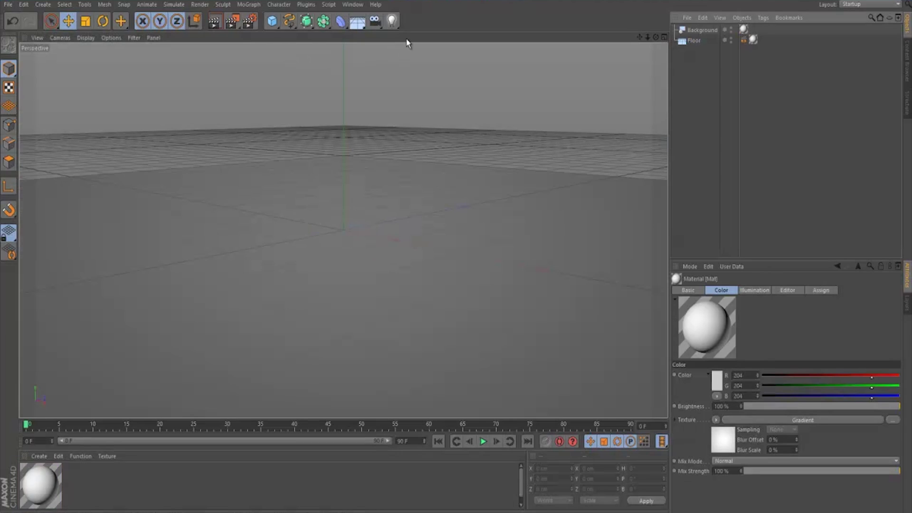
Add a cube scaled to about 100 cm and two lights
click(271, 20)
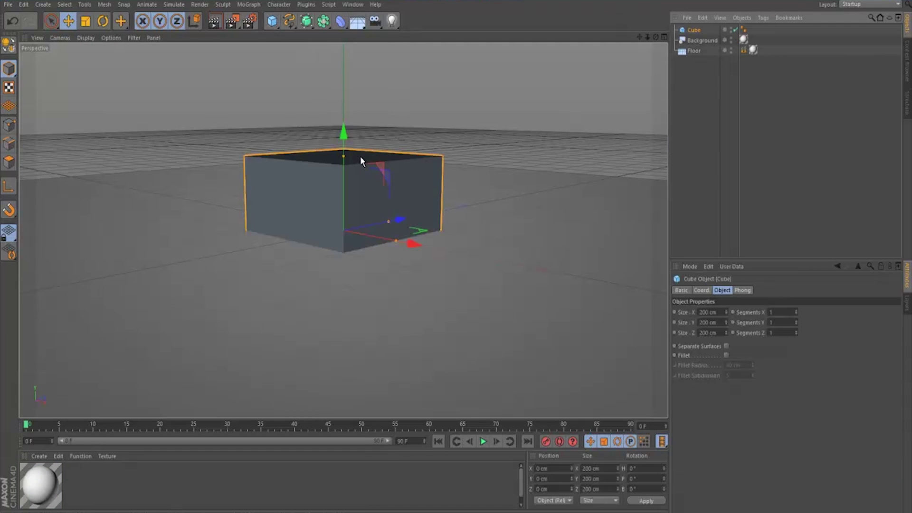
click(88, 22)
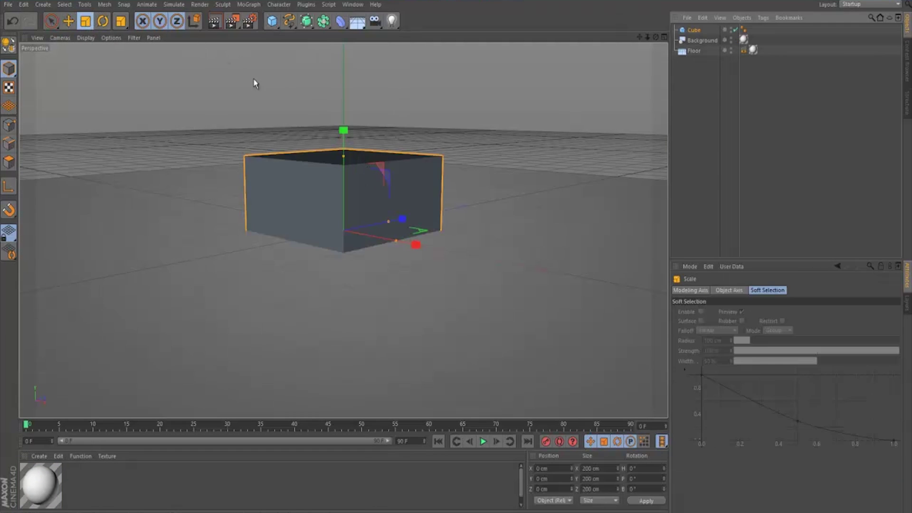
drag(342, 132, 349, 119)
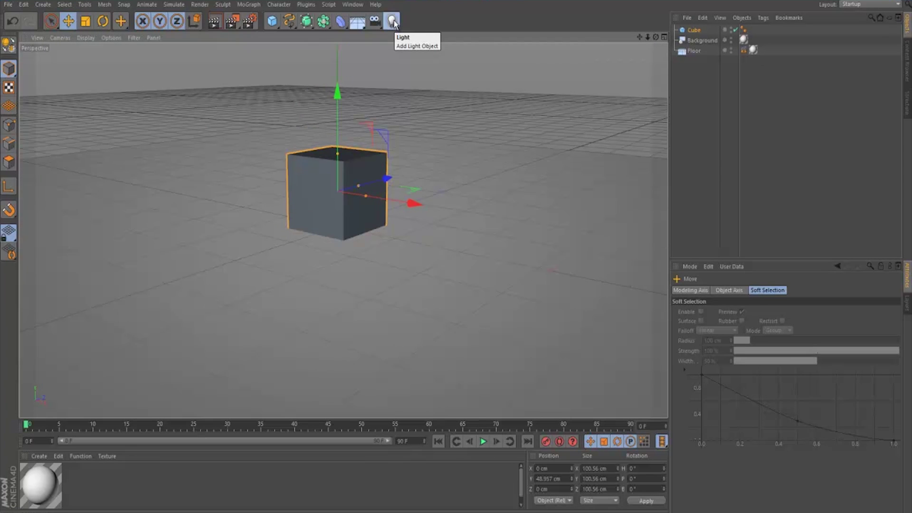
click(393, 22)
click(393, 23)
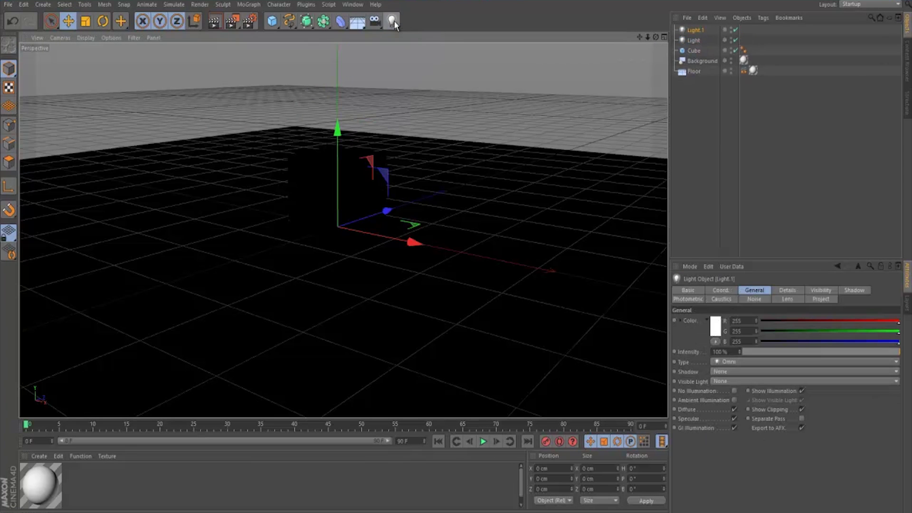
Position Light at X 1000, Y 1000, Z 1000 cm, then select Light.1
click(721, 291)
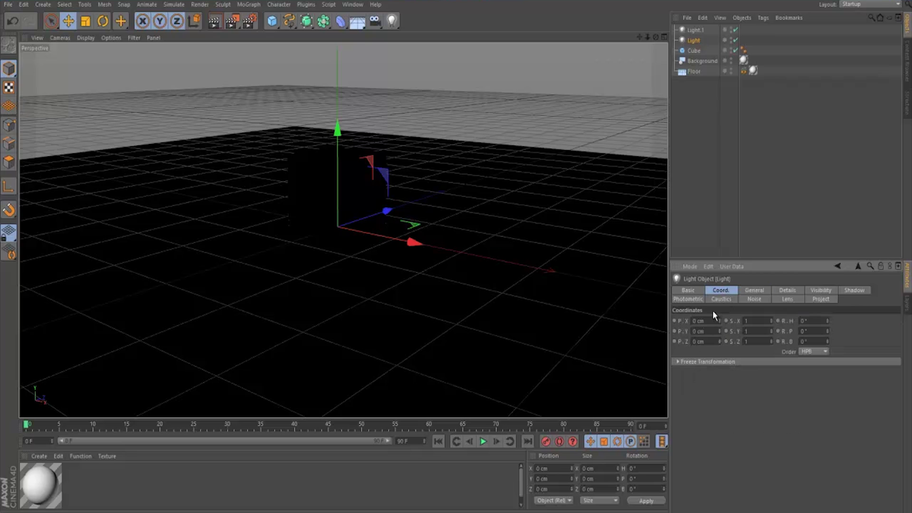
double_click(699, 321)
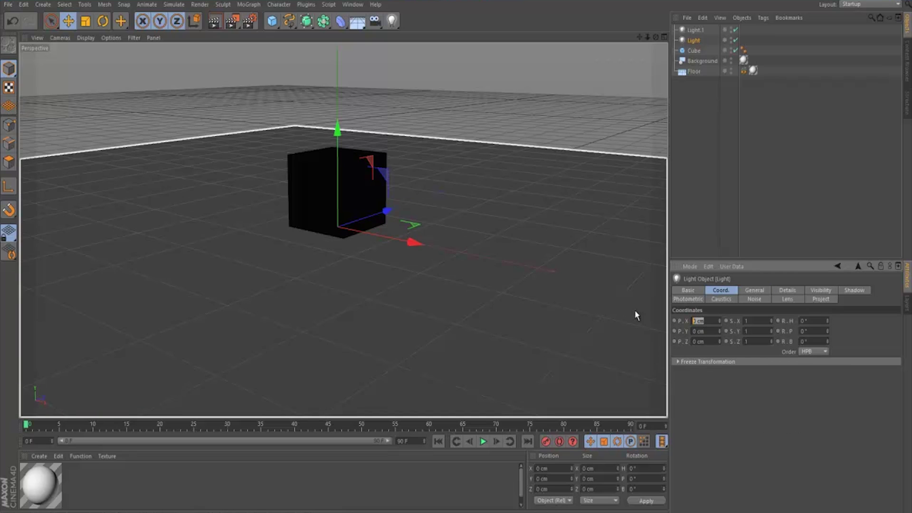
text(1000)
key(Return)
click(713, 342)
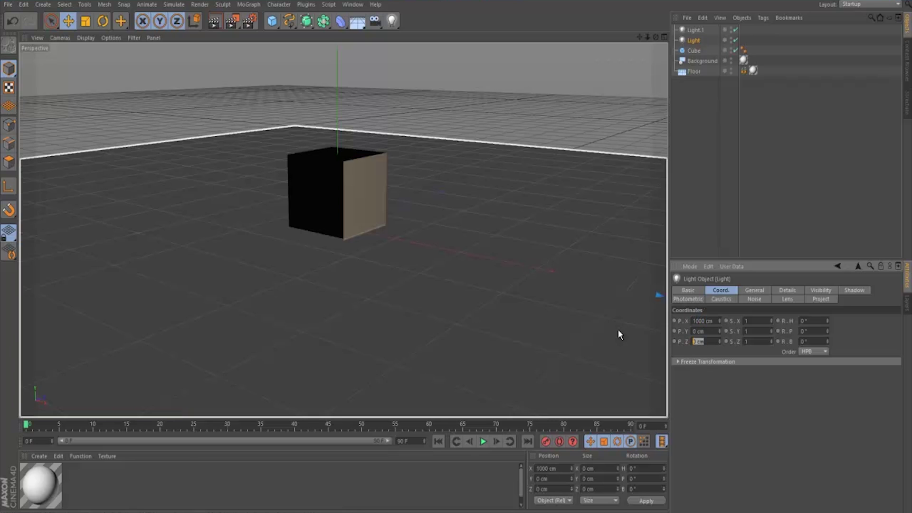
text(1000)
key(Return)
click(698, 331)
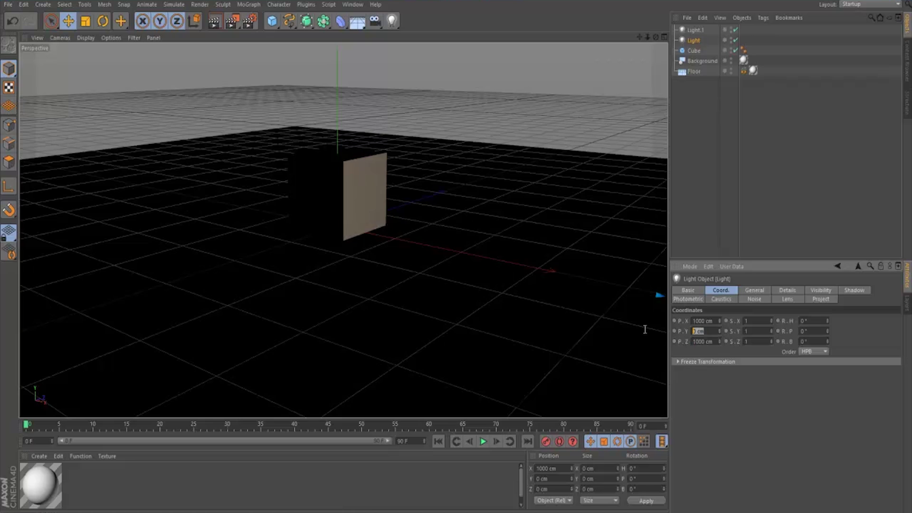
text(1000)
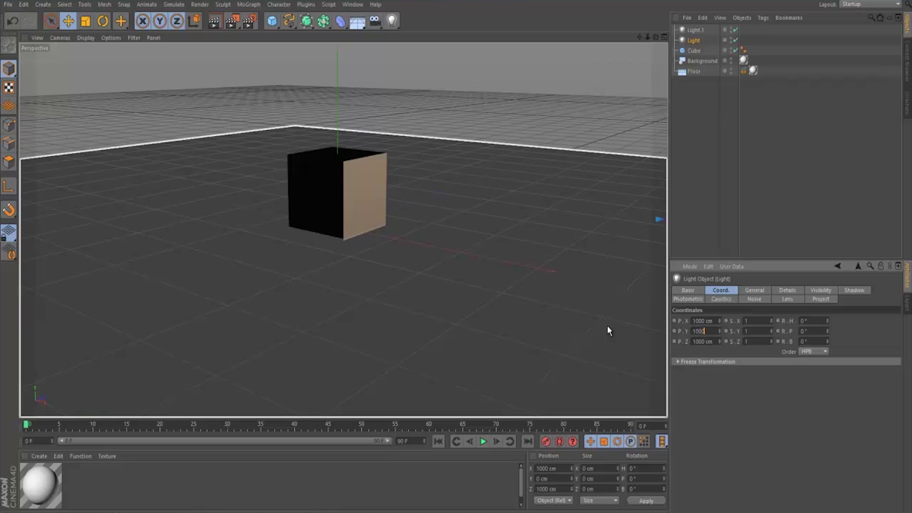
key(Return)
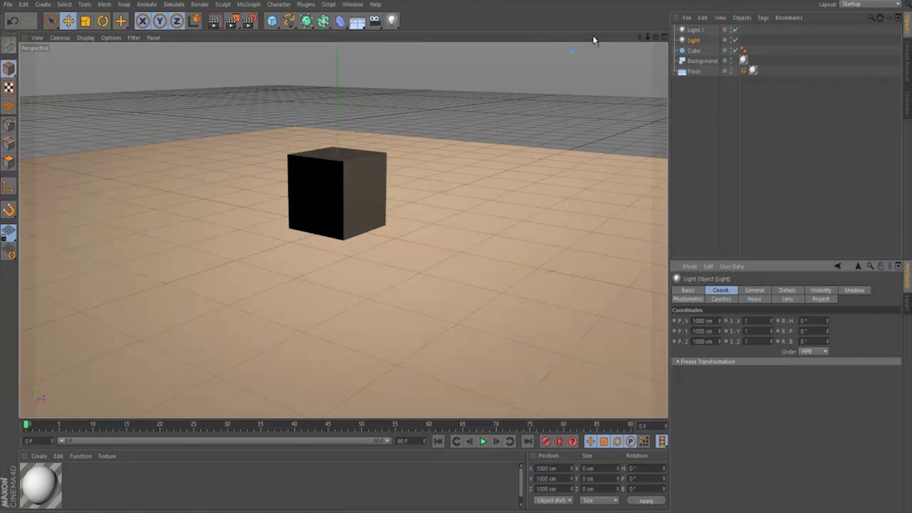
click(696, 30)
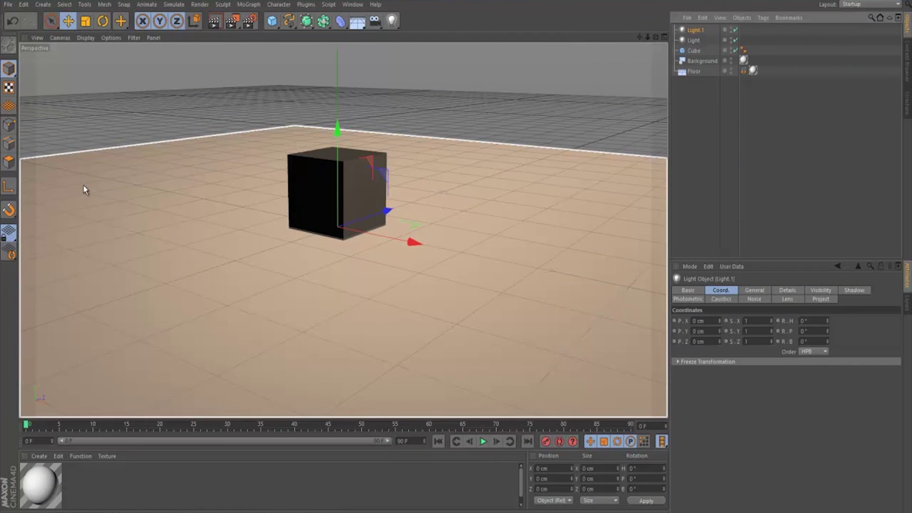
Enter Light.1's position as X -1000, Y 1000, Z -1000 cm
click(702, 322)
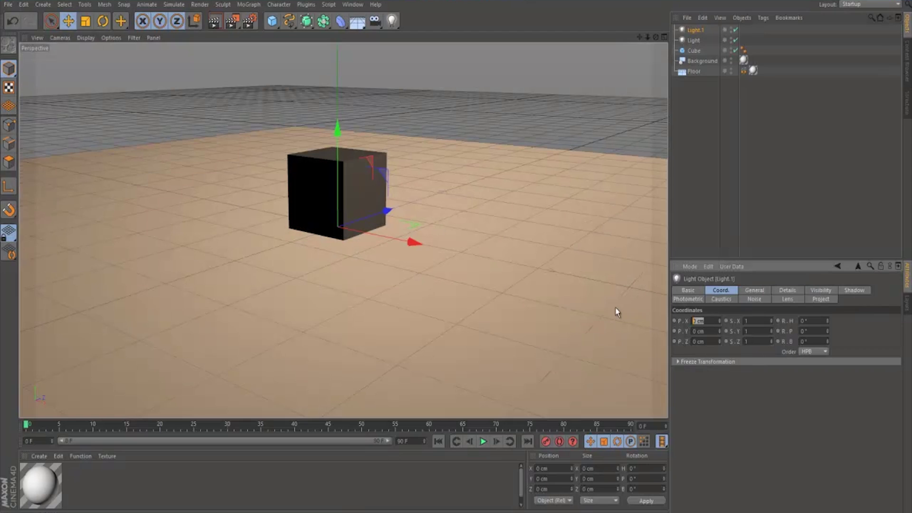
text(-1000)
key(Tab)
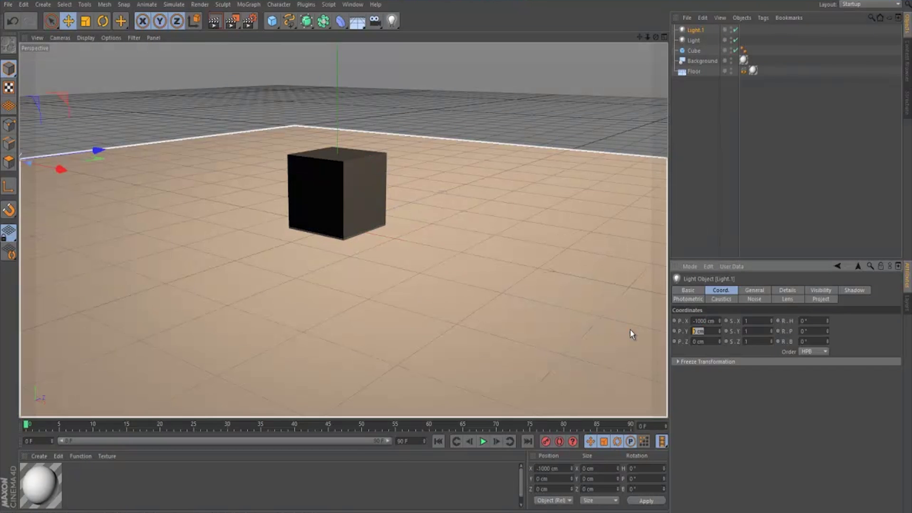
text(1000)
key(Tab)
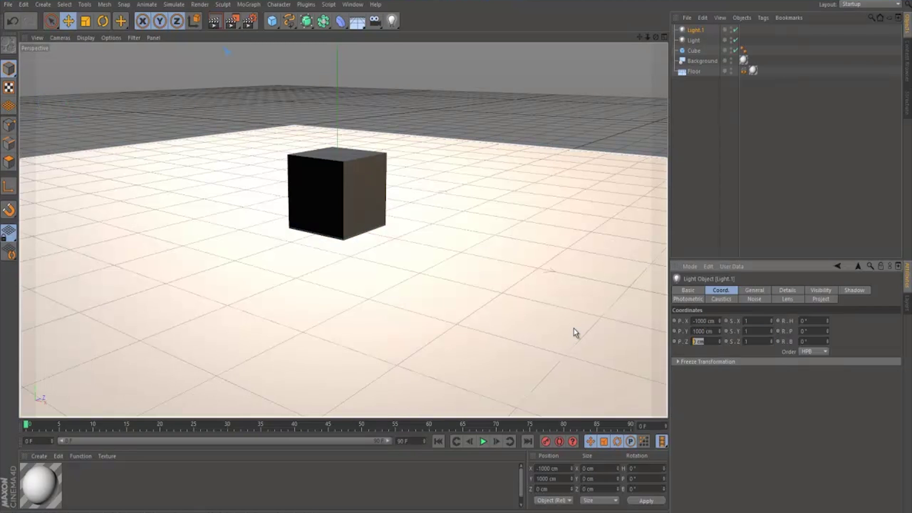
text(-1000)
key(Return)
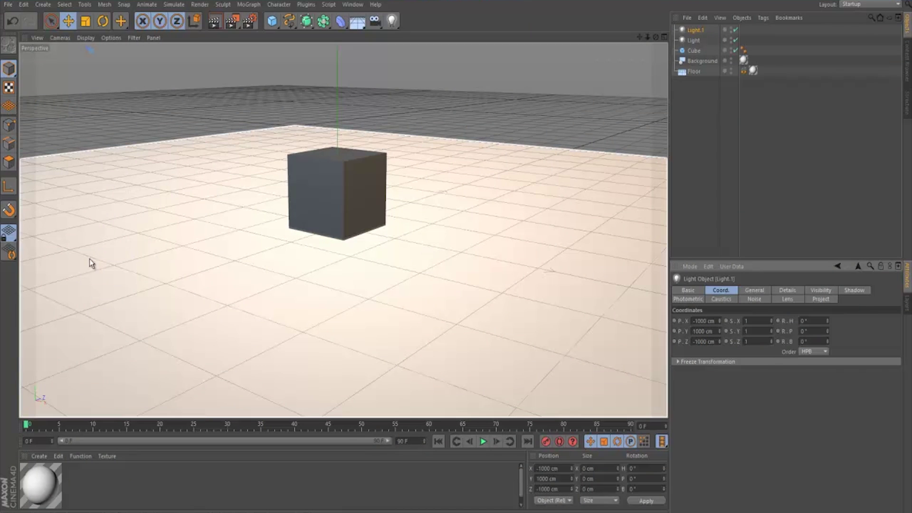
Squash the Cube into a low slab and show an Interactive Render Region preview around it
click(694, 50)
drag(338, 151, 350, 144)
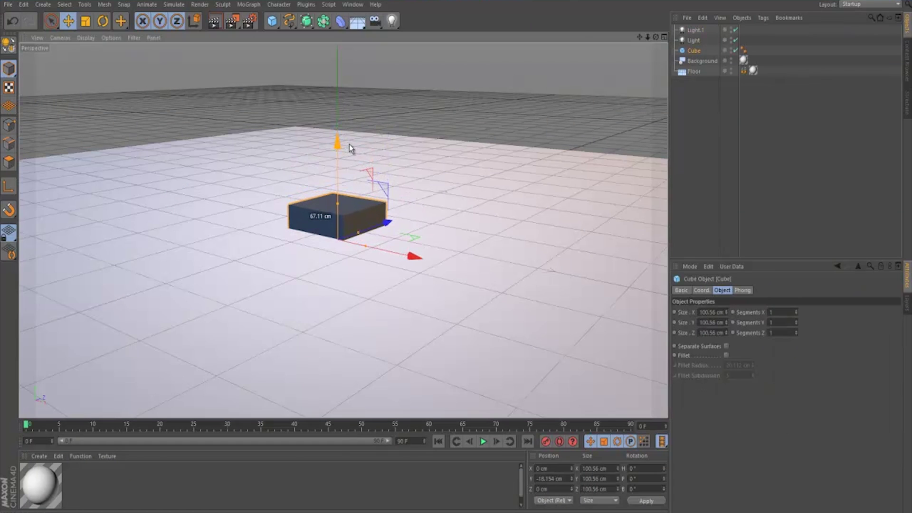
click(214, 21)
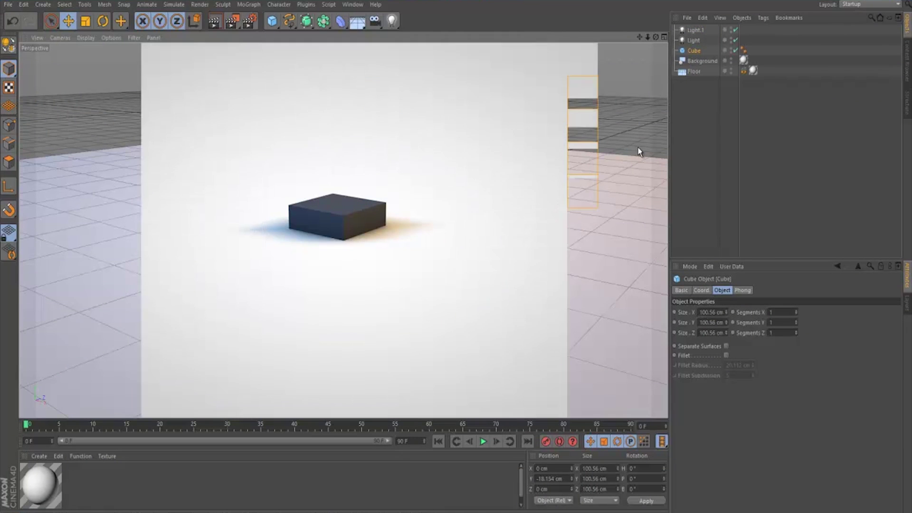